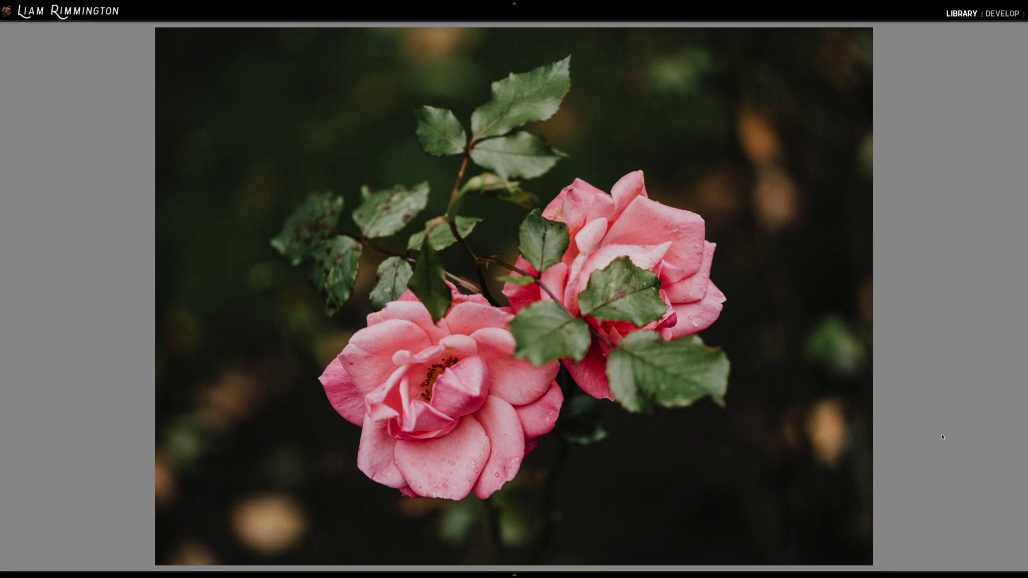
Open the Export dialog for the rose photo from its context menu.
{"action": "right_click", "coordinate": [488, 241]}
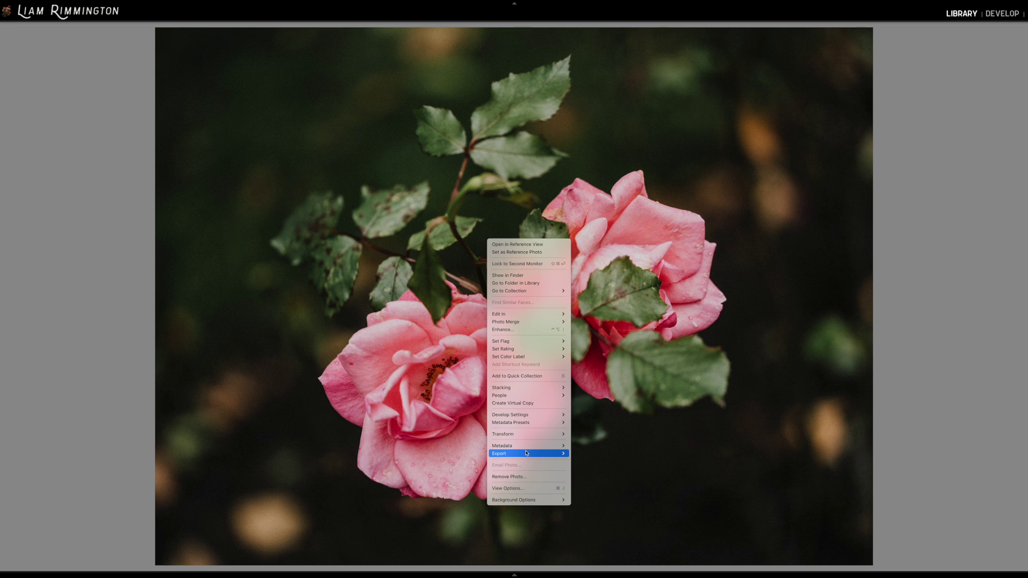
{"action": "mouse_move", "coordinate": [526, 454]}
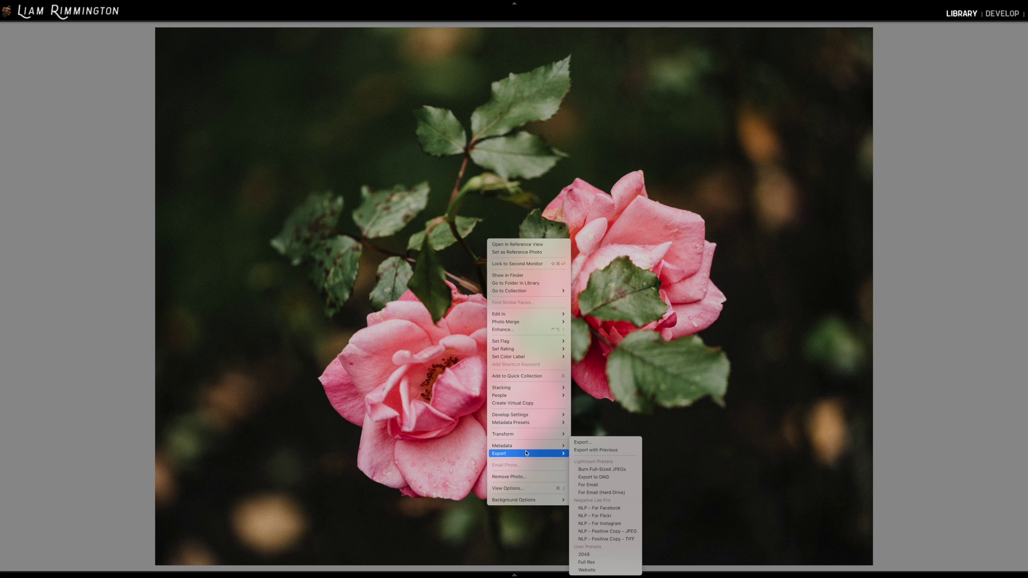
{"action": "left_click", "coordinate": [588, 443]}
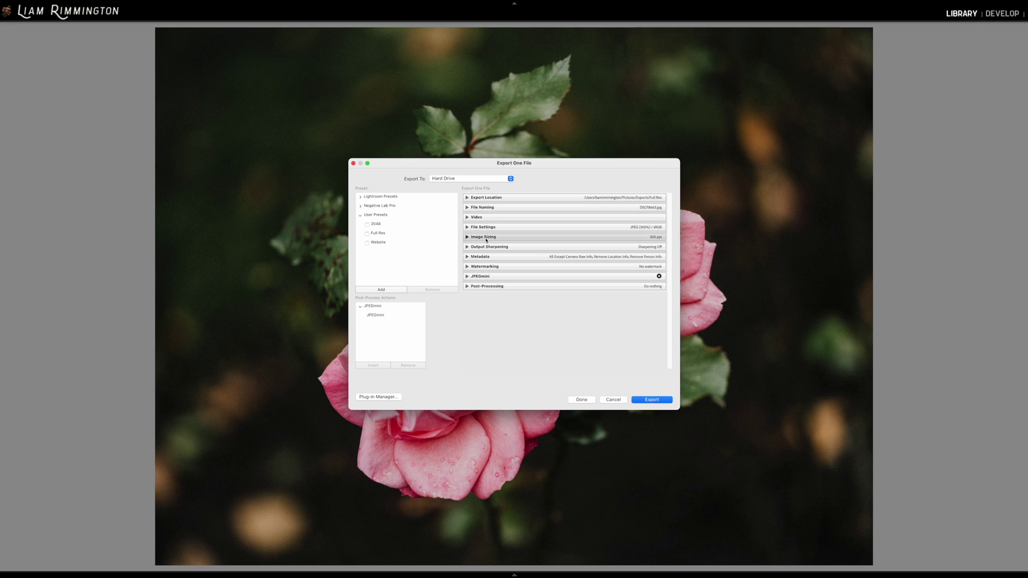
Expand the File Settings, Image Sizing and Output Sharpening panels.
{"action": "left_click", "coordinate": [467, 227]}
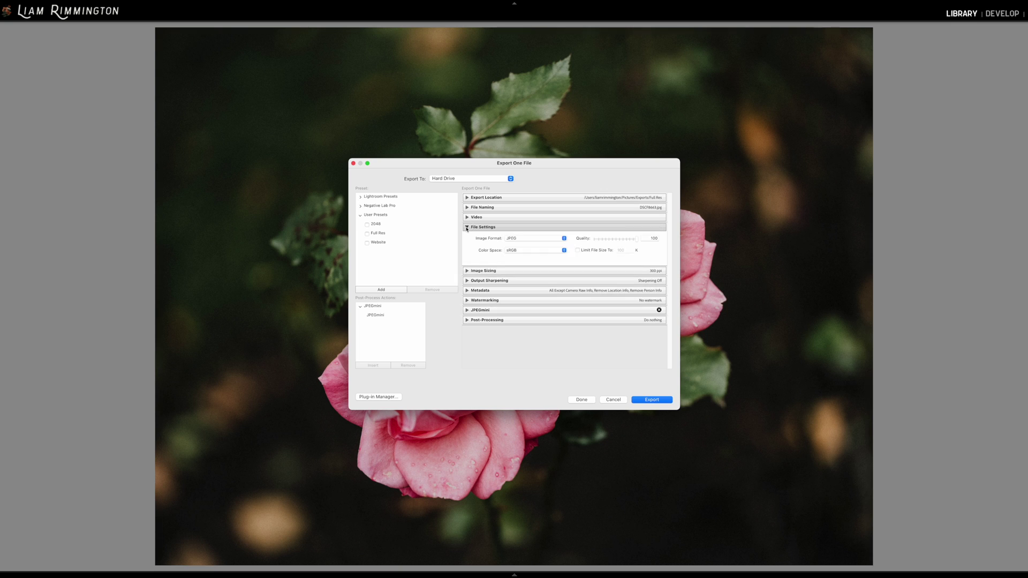
{"action": "left_click", "coordinate": [468, 271]}
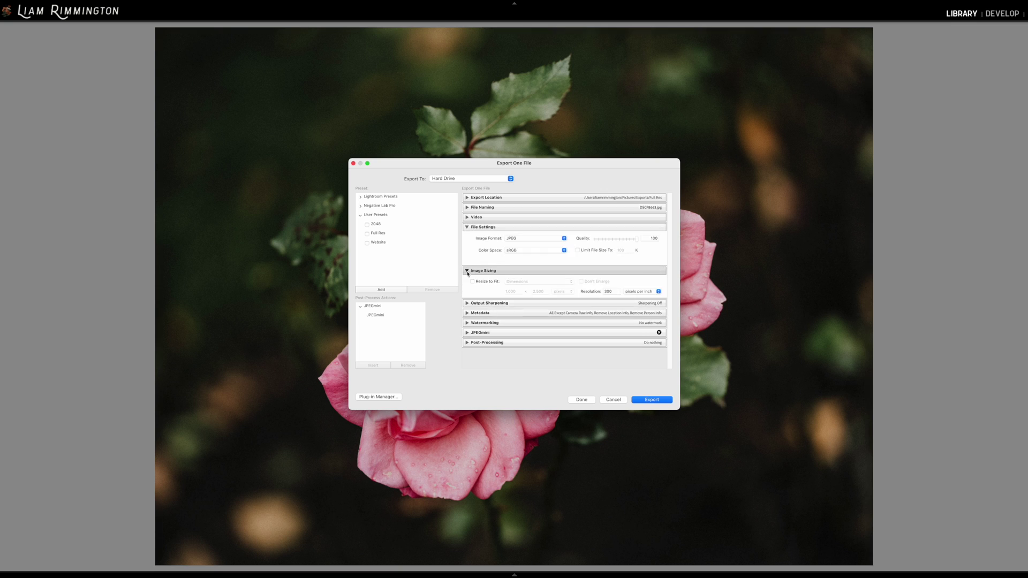
{"action": "left_click", "coordinate": [467, 304]}
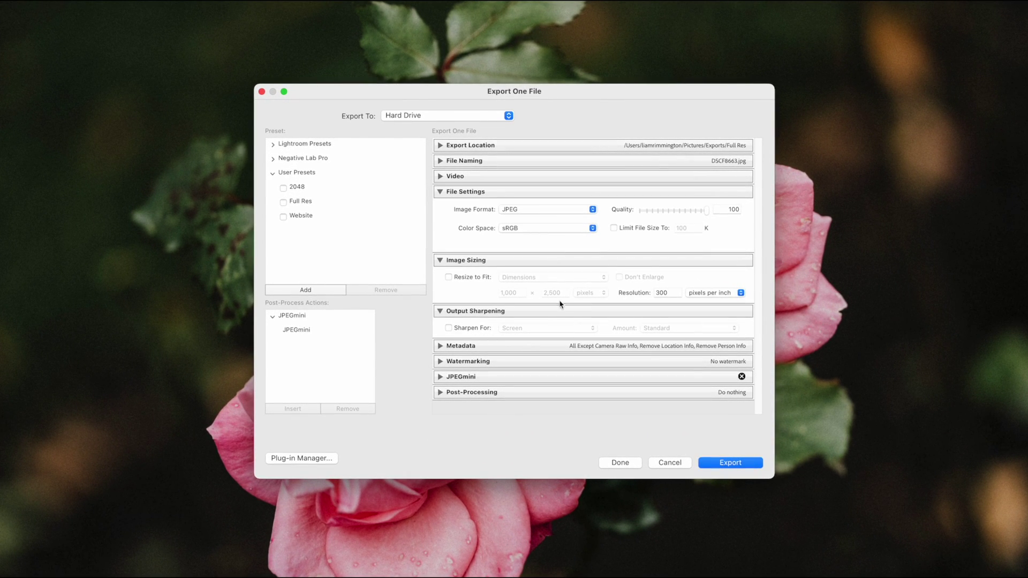
Resize the export to fit a 2048-pixel long edge, with Don't Enlarge checked.
{"action": "left_click", "coordinate": [449, 278]}
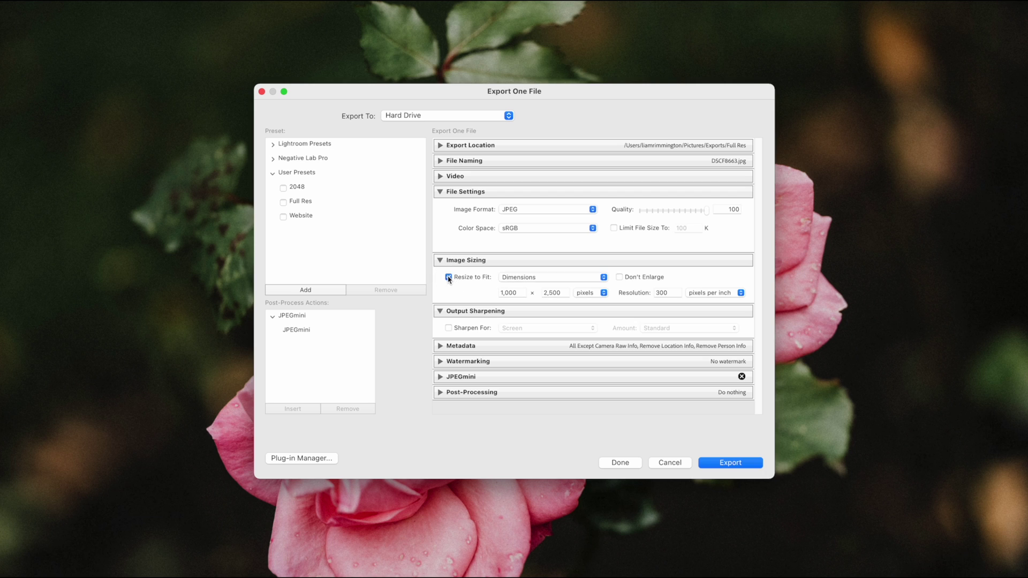
{"action": "left_click", "coordinate": [567, 278]}
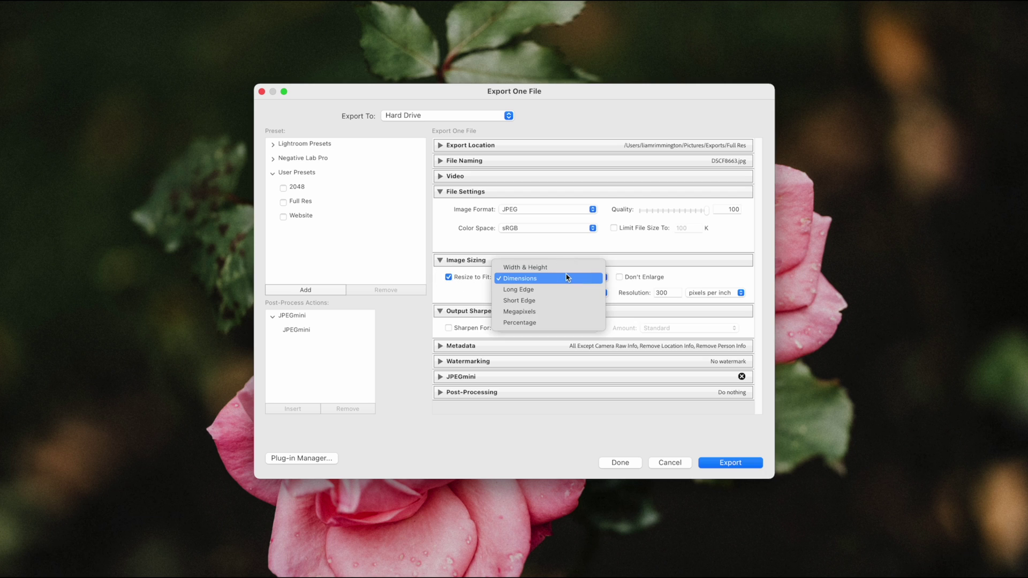
{"action": "left_click", "coordinate": [523, 291]}
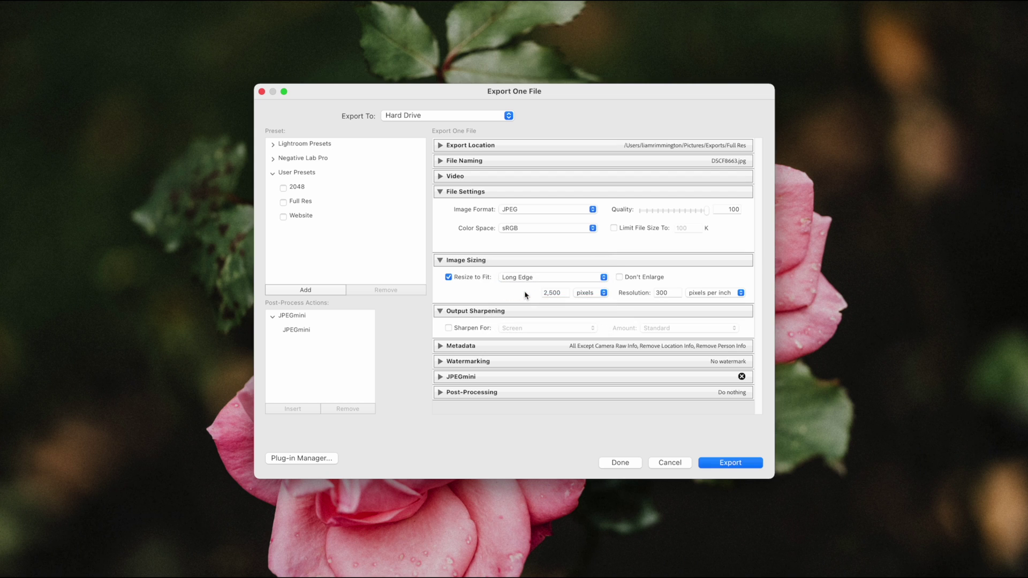
{"action": "left_click", "coordinate": [552, 293]}
{"action": "type", "text": "2048"}
{"action": "left_click", "coordinate": [532, 297]}
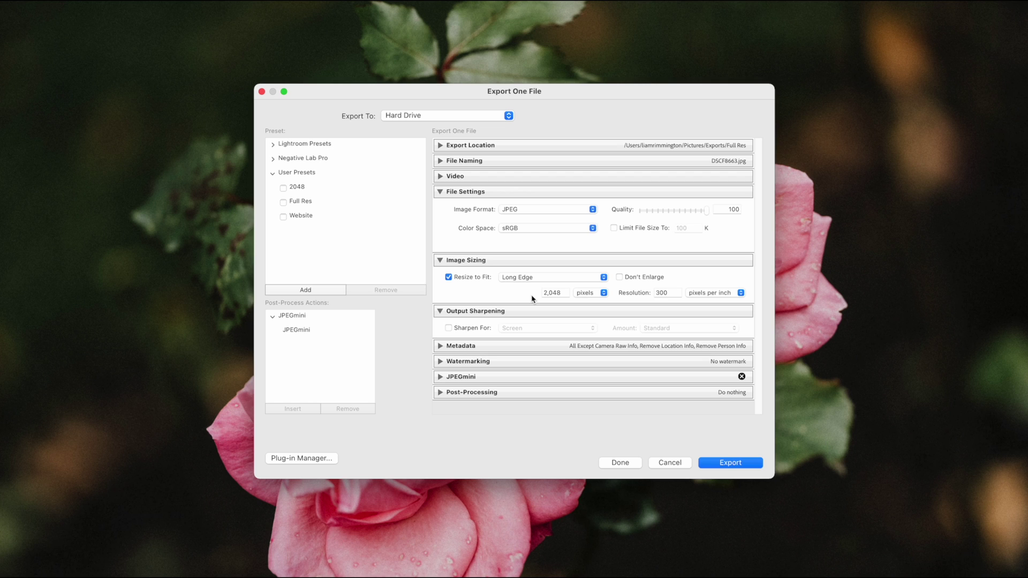
{"action": "left_click", "coordinate": [619, 278]}
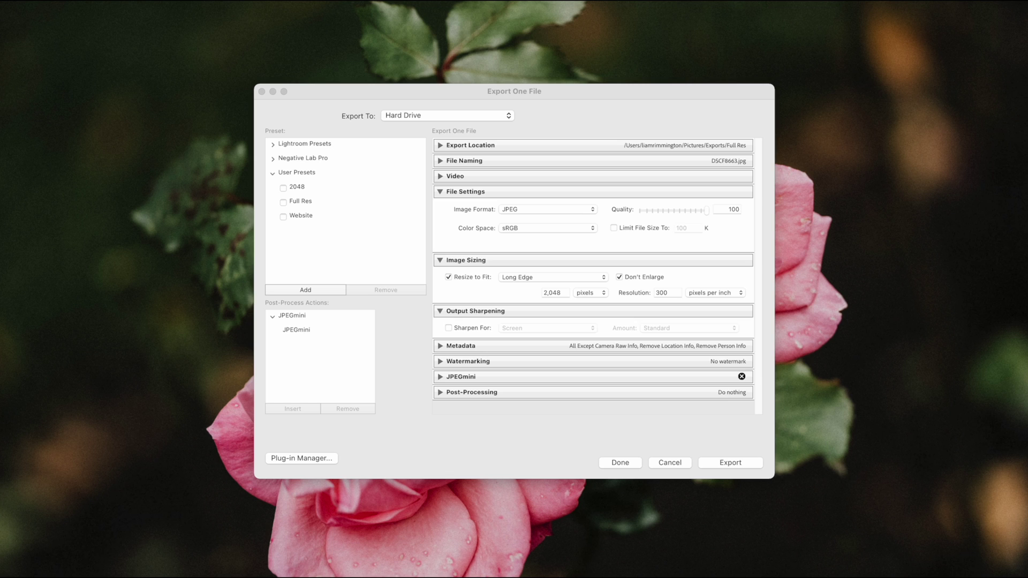
{"action": "left_click", "coordinate": [762, 300]}
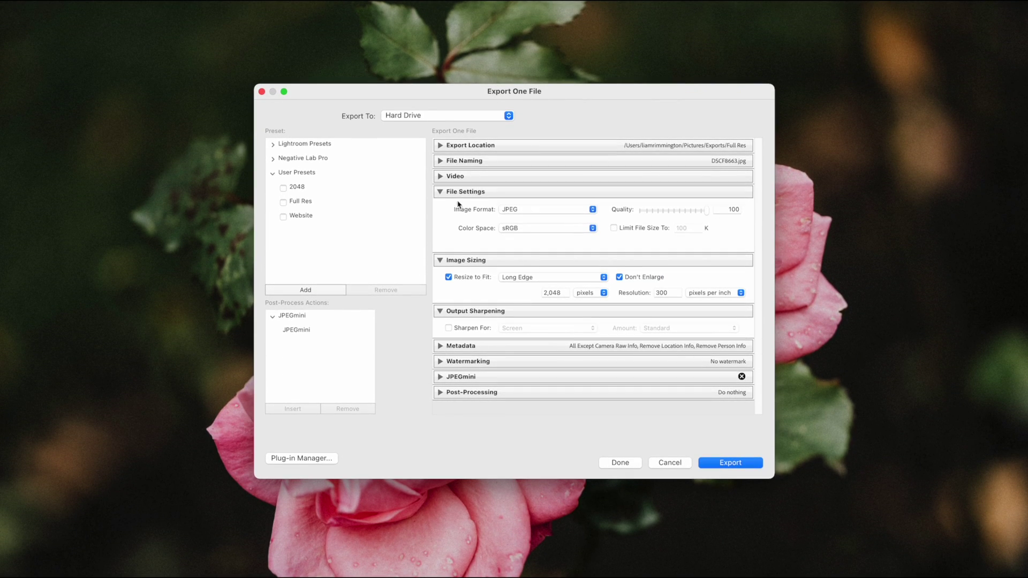
{"action": "left_click", "coordinate": [557, 211]}
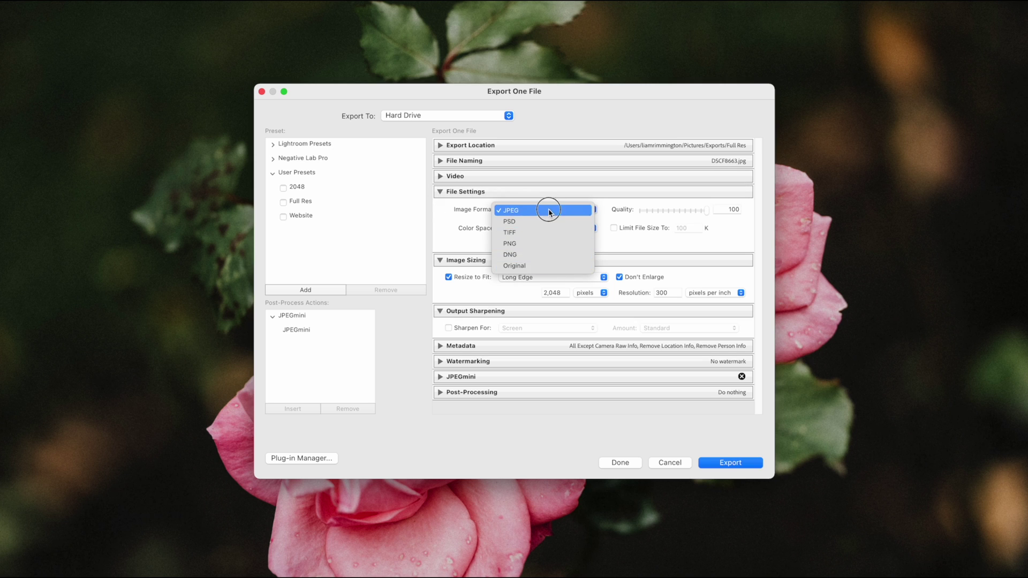
{"action": "left_click", "coordinate": [550, 210]}
{"action": "left_click", "coordinate": [548, 229]}
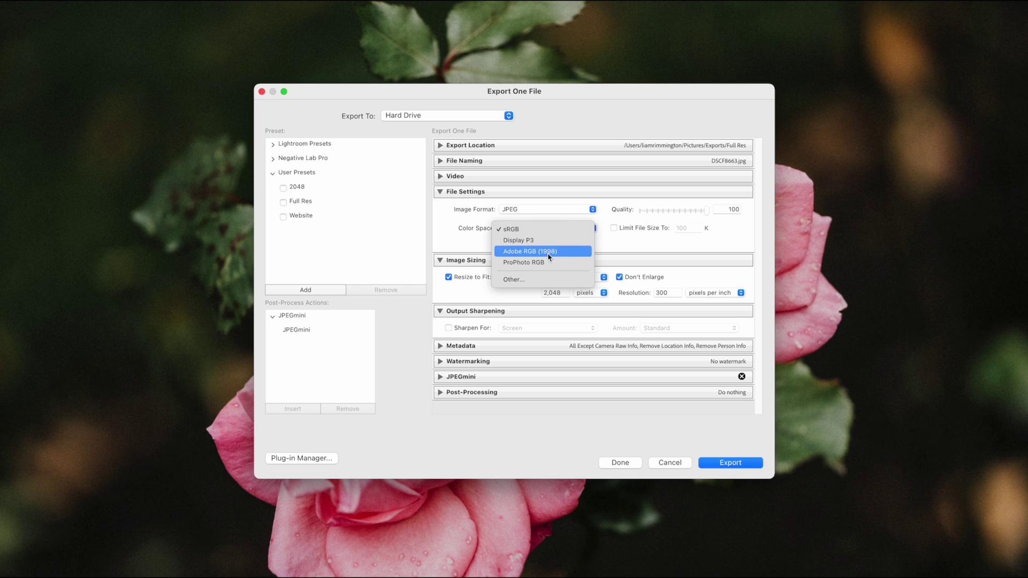
{"action": "left_click", "coordinate": [548, 229]}
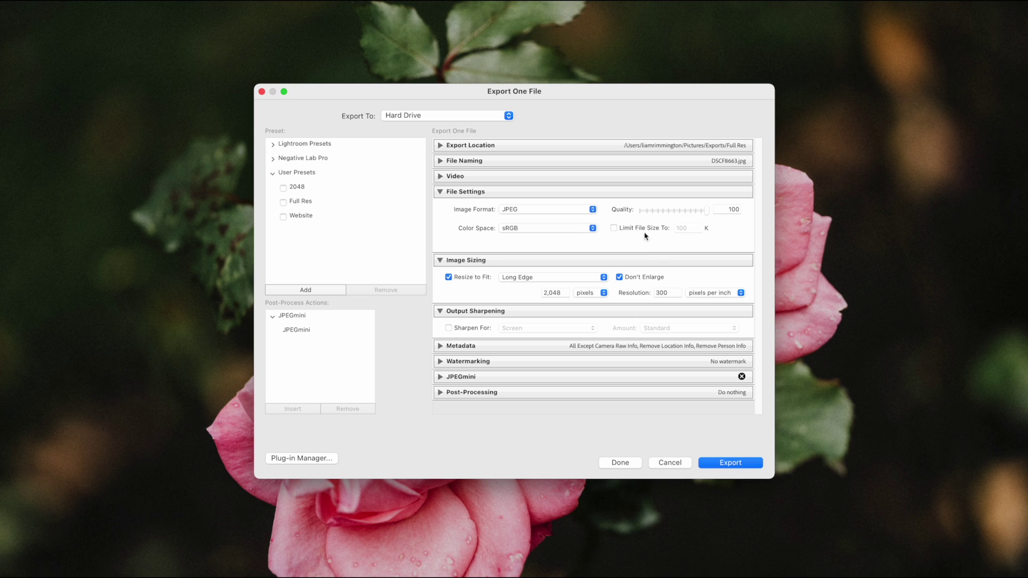
{"action": "left_click", "coordinate": [614, 229]}
{"action": "left_click", "coordinate": [614, 229]}
{"action": "mouse_move", "coordinate": [706, 212]}
{"action": "left_mouse_down"}
{"action": "mouse_move", "coordinate": [639, 215]}
{"action": "mouse_move", "coordinate": [712, 215]}
{"action": "left_mouse_up"}
Enable output sharpening for Screen at the Standard amount.
{"action": "left_click", "coordinate": [448, 327]}
{"action": "left_click", "coordinate": [535, 329]}
{"action": "left_click", "coordinate": [535, 329]}
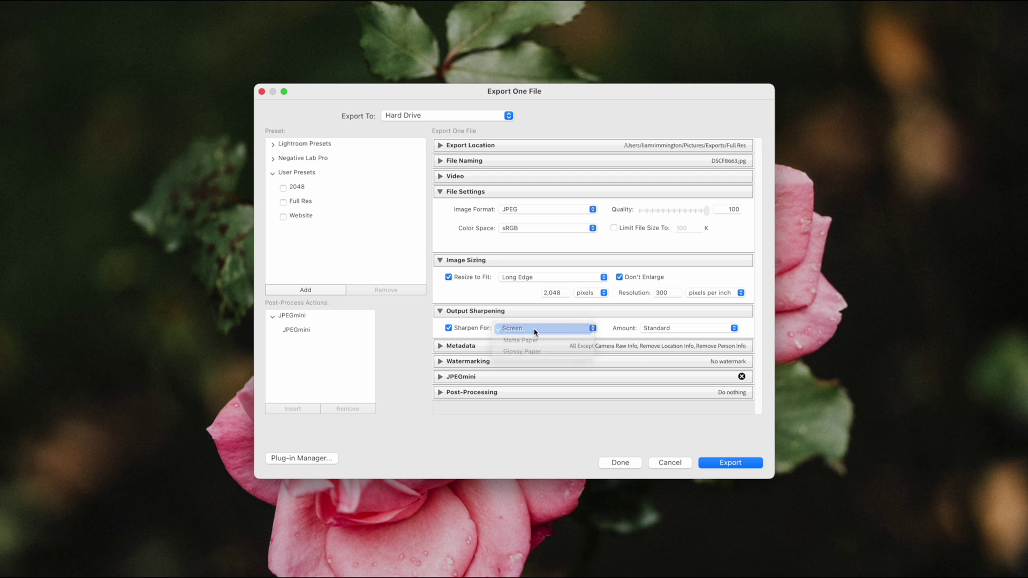
{"action": "left_click", "coordinate": [650, 332]}
{"action": "left_click", "coordinate": [677, 328]}
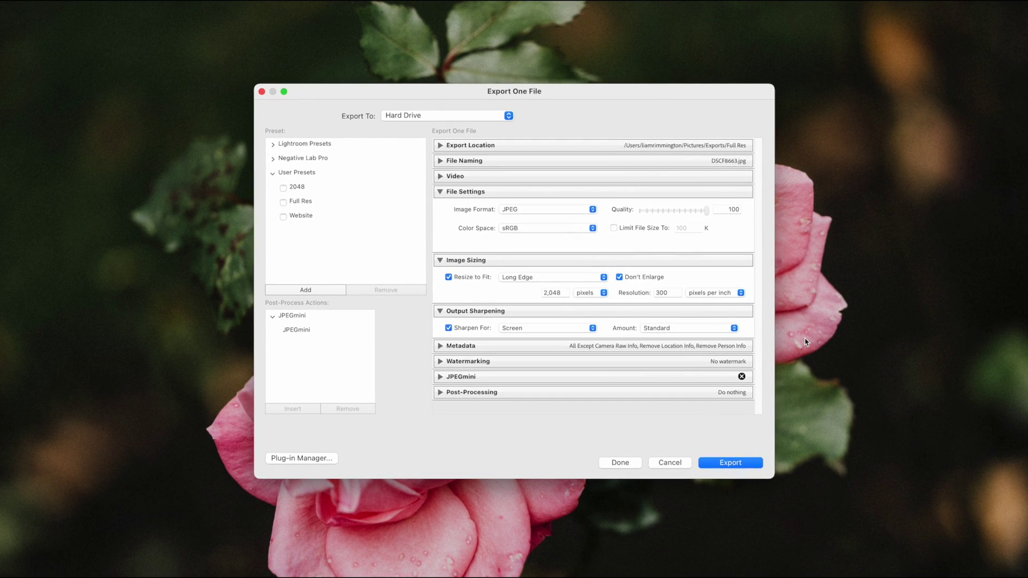
Keep JPEG format and sRGB color space, and lower quality to 70.
{"action": "left_click", "coordinate": [555, 210]}
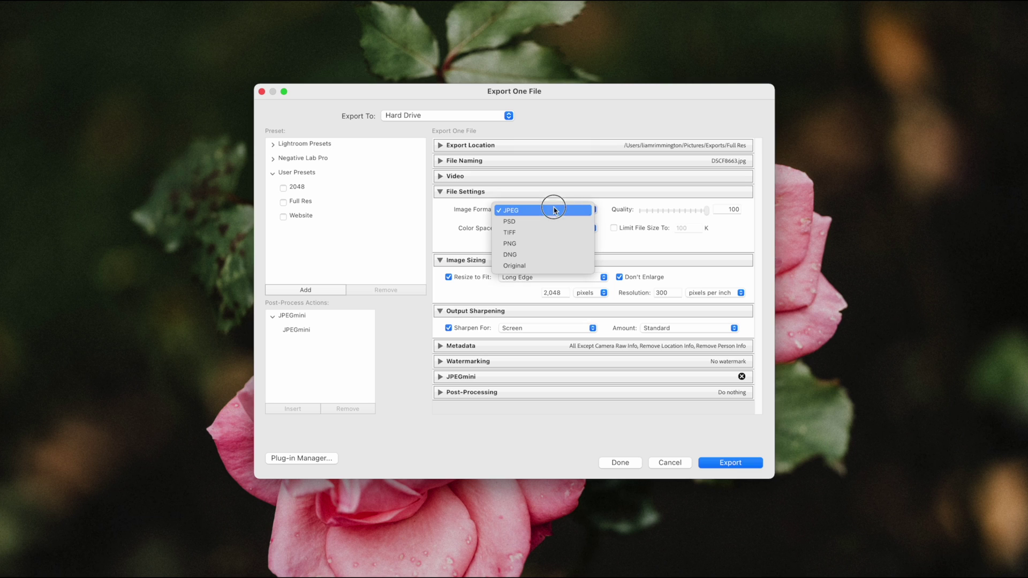
{"action": "left_click", "coordinate": [554, 210]}
{"action": "left_click", "coordinate": [547, 230]}
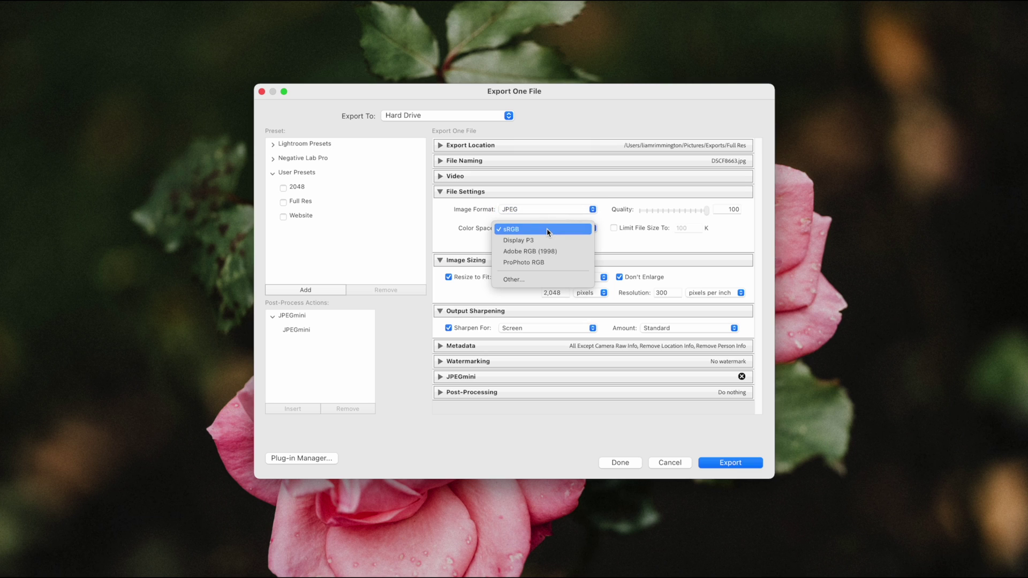
{"action": "left_click", "coordinate": [547, 230]}
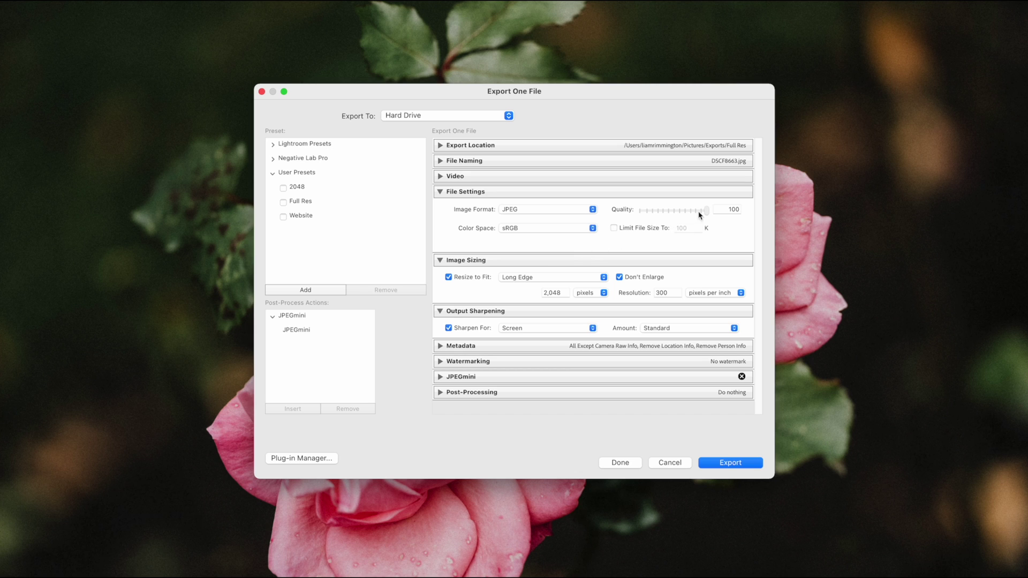
{"action": "left_click_drag", "start_coordinate": [708, 211], "coordinate": [688, 215]}
Change the long edge size to 2500 pixels.
{"action": "left_click", "coordinate": [557, 294]}
{"action": "type", "text": "2500"}
{"action": "left_click", "coordinate": [678, 284]}
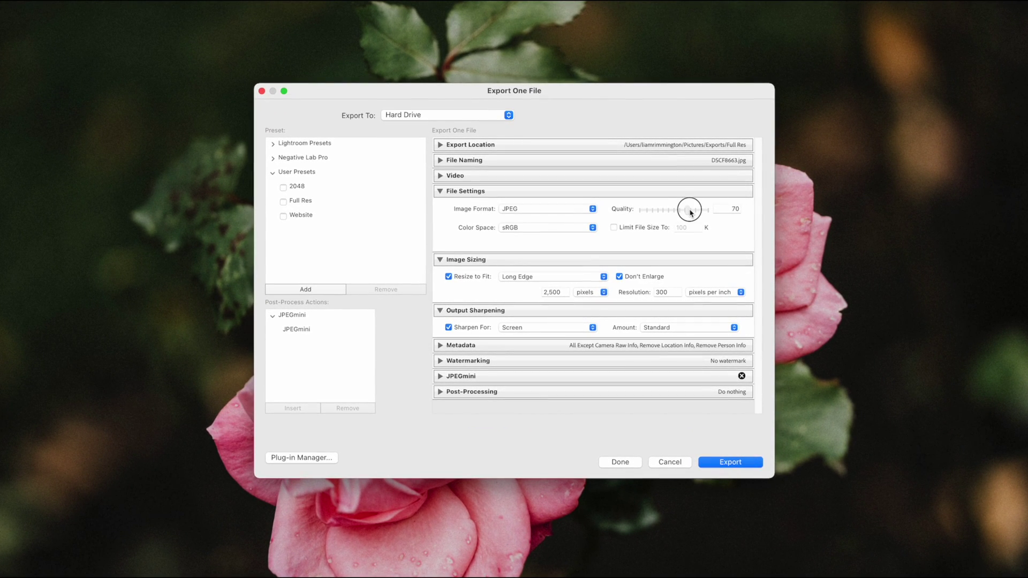
Set JPEG quality back to 100 and uncheck Resize to Fit for full-size output.
{"action": "left_click_drag", "start_coordinate": [690, 212], "coordinate": [712, 215]}
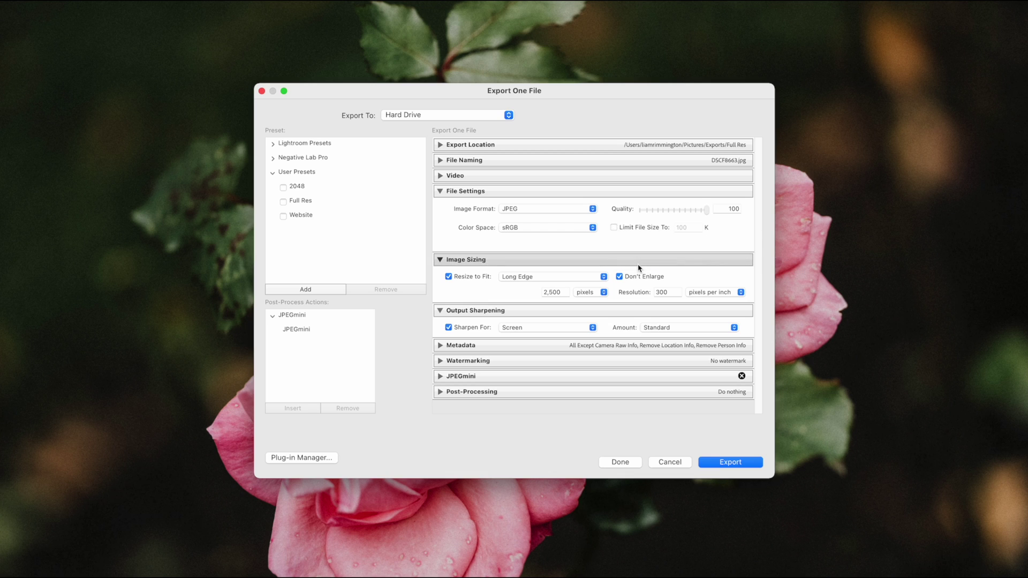
{"action": "left_click", "coordinate": [449, 277]}
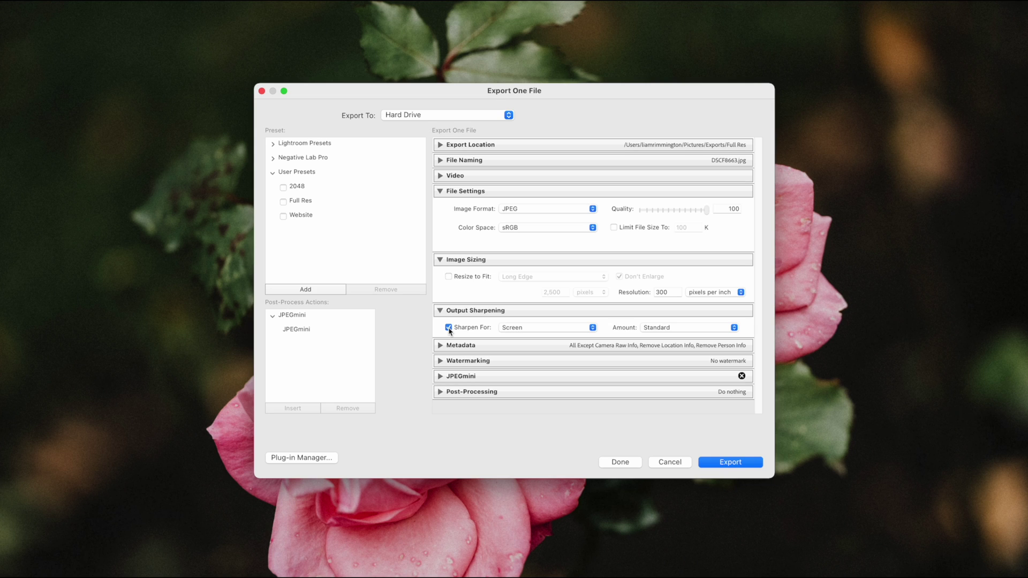
Set output sharpening to Matte Paper, keeping the Standard amount.
{"action": "left_click", "coordinate": [517, 328]}
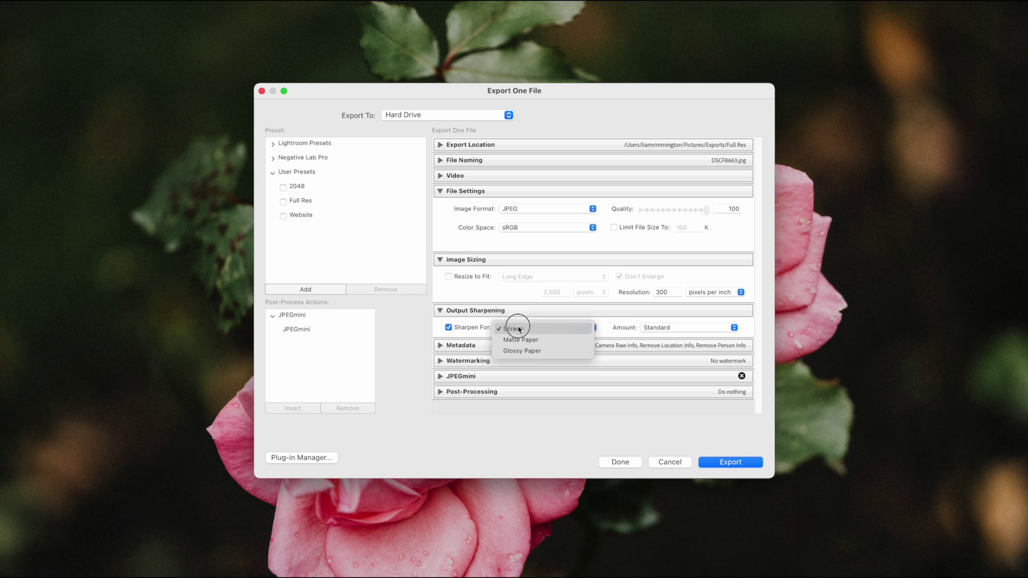
{"action": "left_click", "coordinate": [565, 340]}
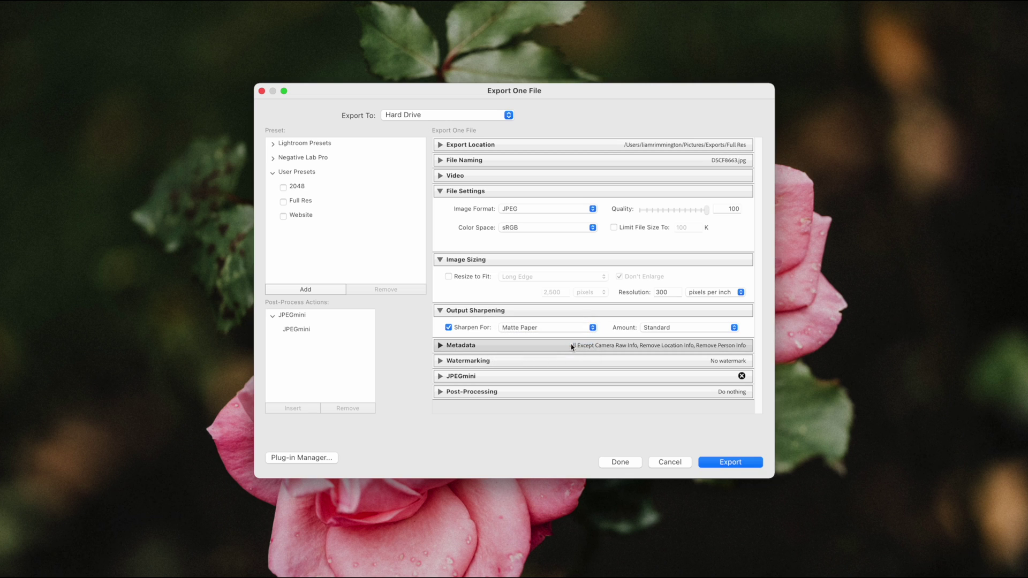
{"action": "left_click", "coordinate": [662, 329]}
{"action": "left_click", "coordinate": [662, 329]}
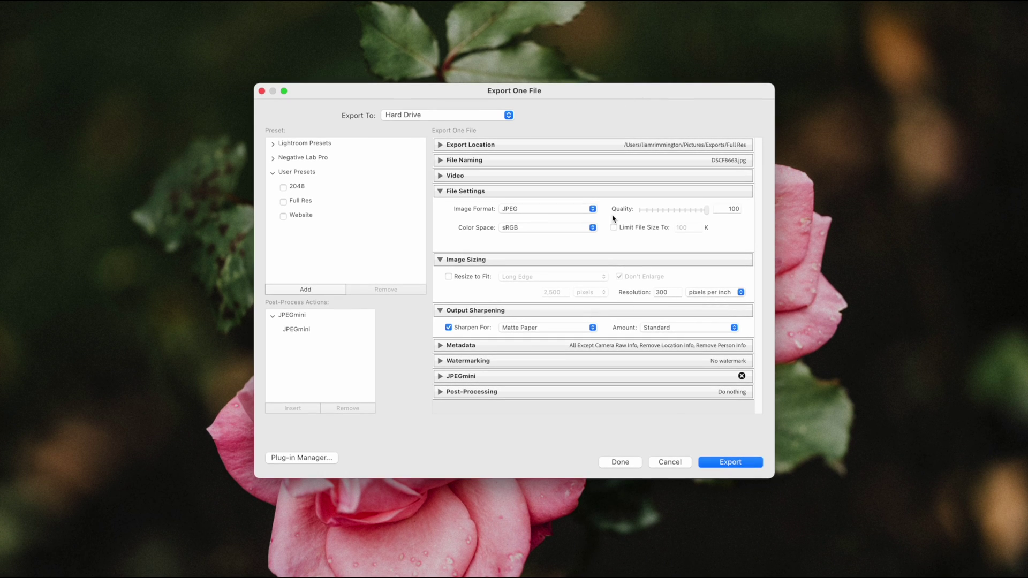
Turn Resize to Fit back on and switch sharpening to Screen.
{"action": "left_click", "coordinate": [446, 276]}
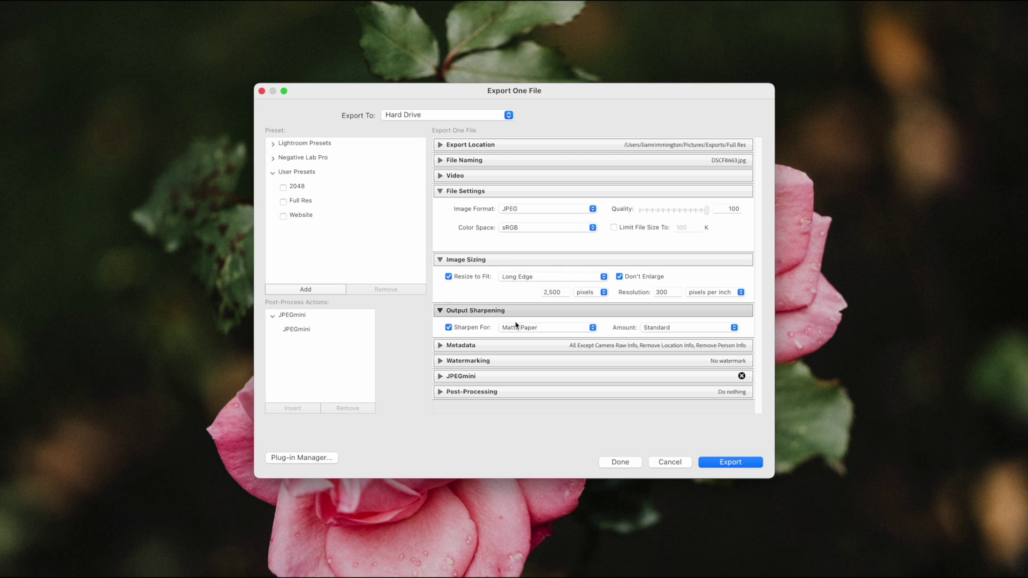
{"action": "left_click", "coordinate": [574, 329]}
{"action": "left_click", "coordinate": [552, 319]}
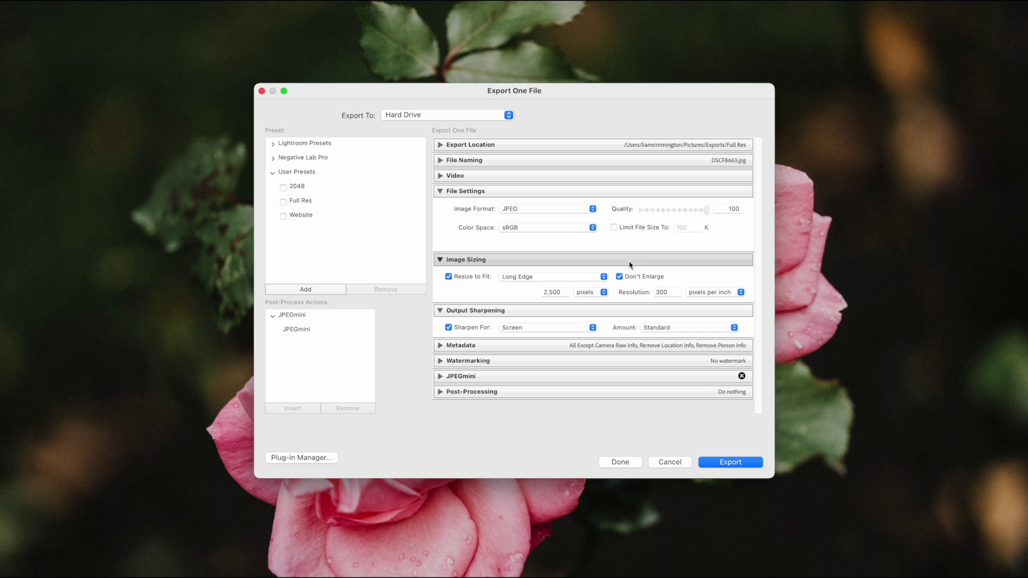
Add a new user export preset named 'Website'.
{"action": "left_click", "coordinate": [305, 289]}
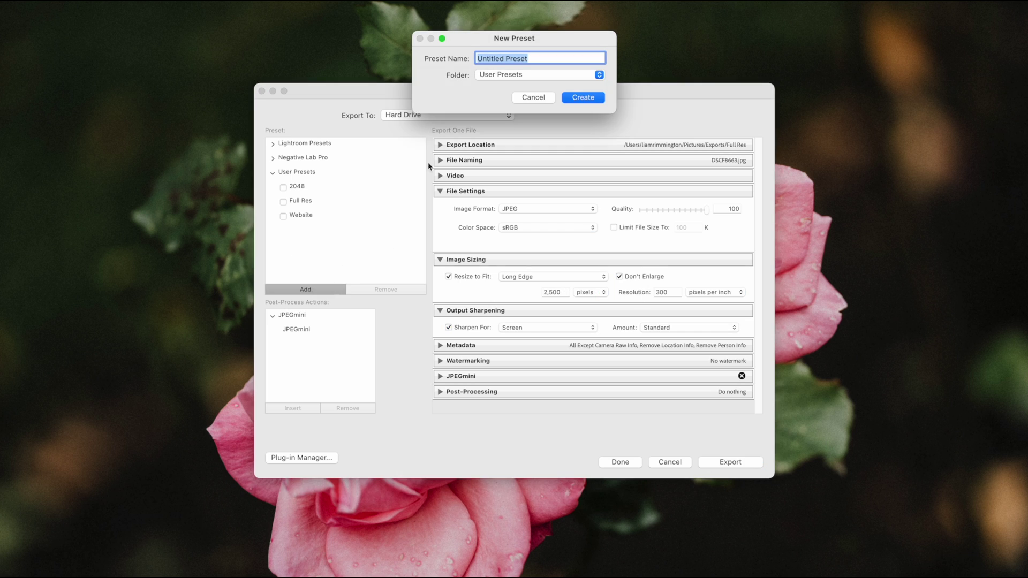
{"action": "type", "text": "Website"}
{"action": "left_click", "coordinate": [581, 97]}
Load the 2048, Full Res and then Website user presets.
{"action": "left_click", "coordinate": [348, 187]}
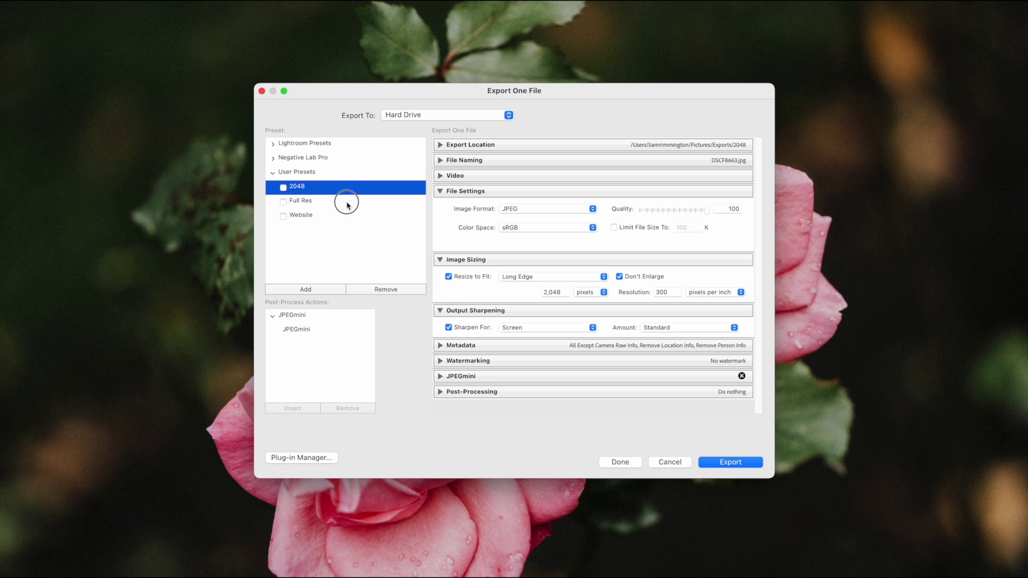
{"action": "left_click", "coordinate": [347, 202]}
{"action": "left_click", "coordinate": [345, 217]}
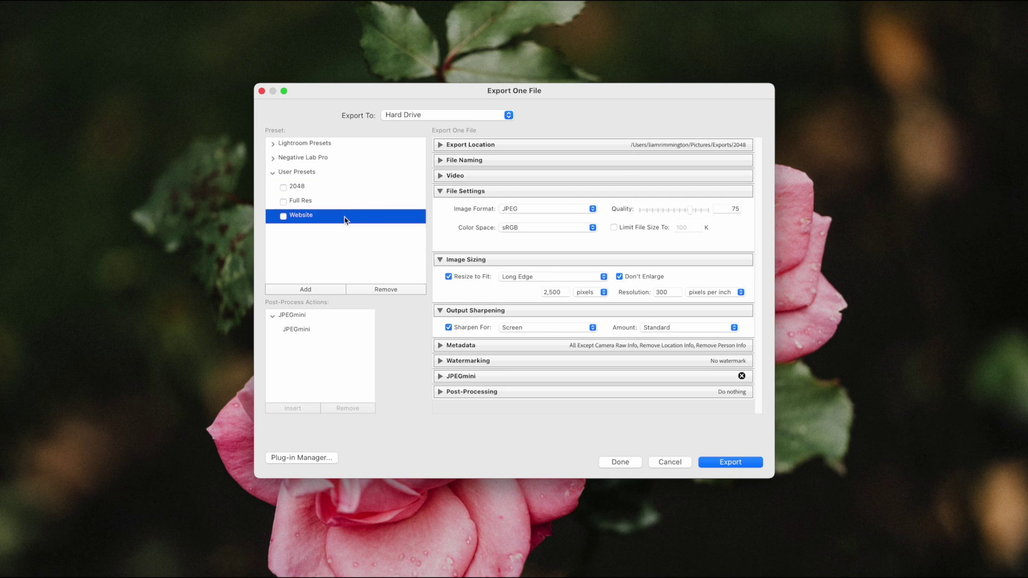